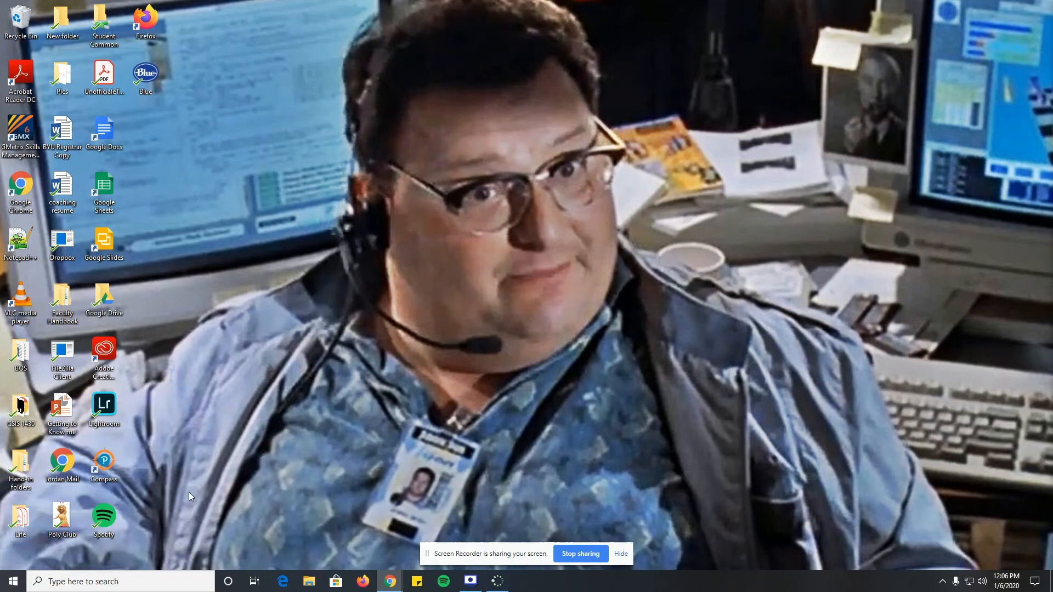
Find and open the Snipping Tool app, placing its window slightly away from its opening position.
click(11, 587)
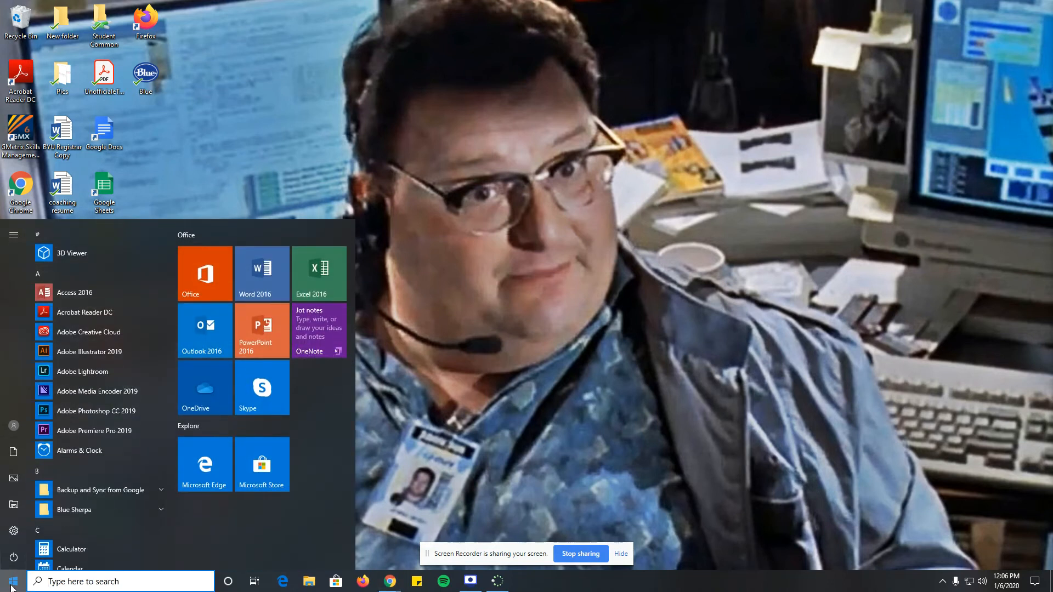
text(snipping tool)
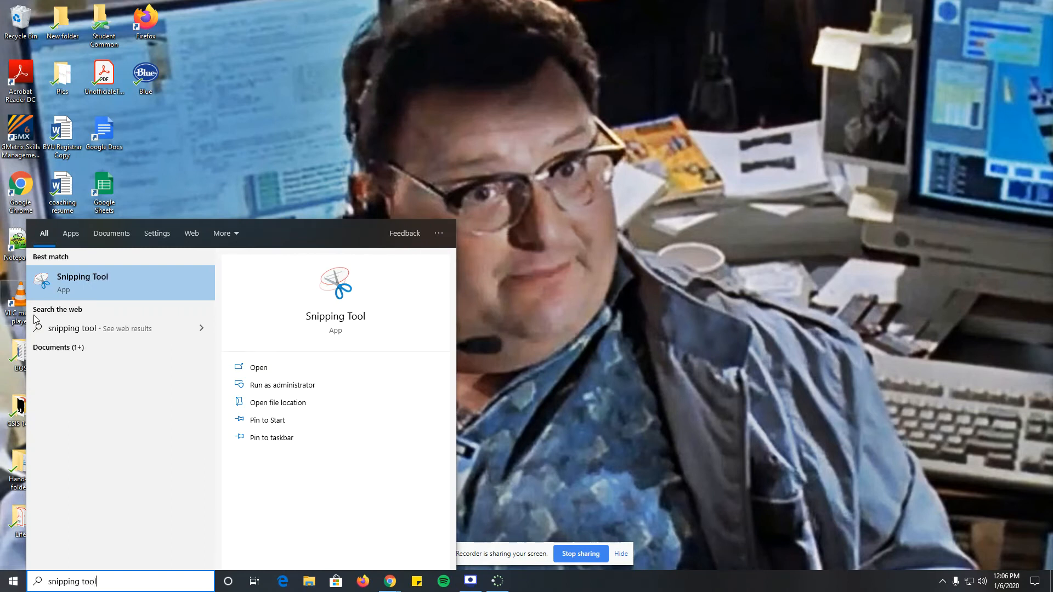
click(81, 281)
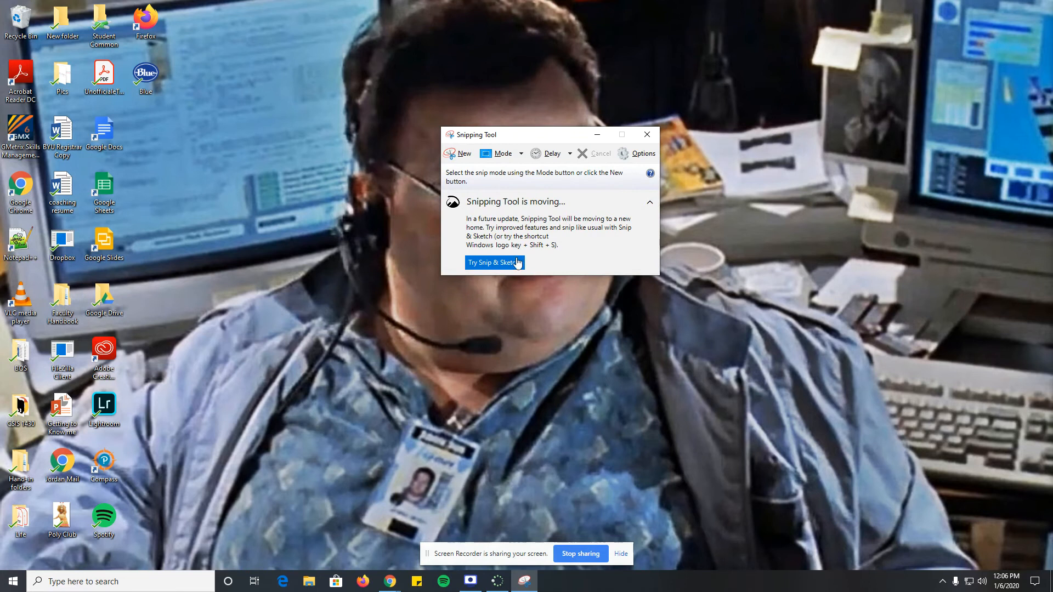
mouse_move(479, 137)
mouse_down()
mouse_move(419, 132)
mouse_move(472, 146)
mouse_up()
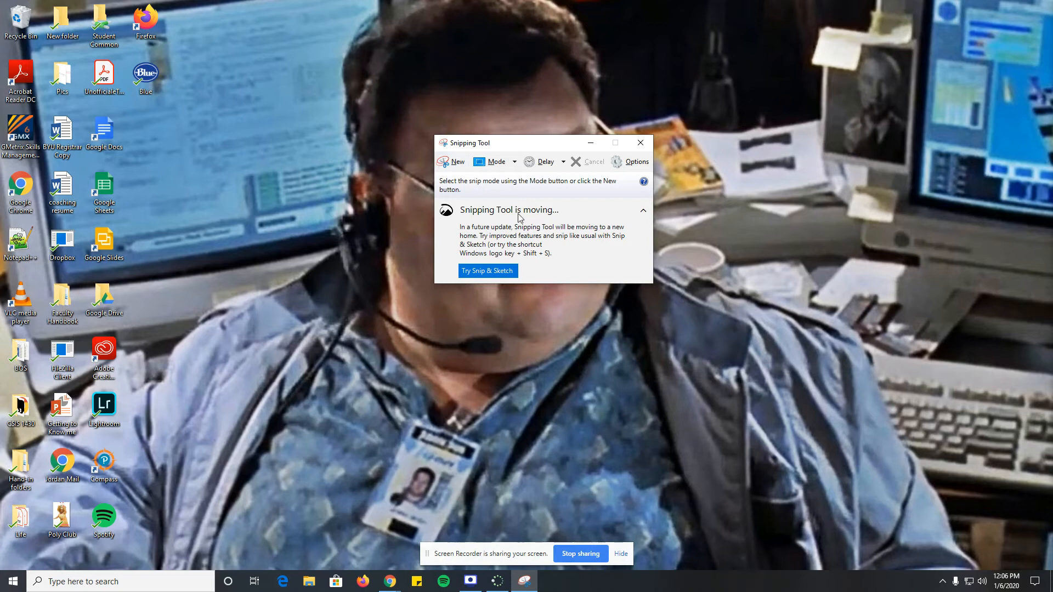
Capture a new rectangular snip around the man's head and shoulders on the desktop wallpaper.
click(457, 164)
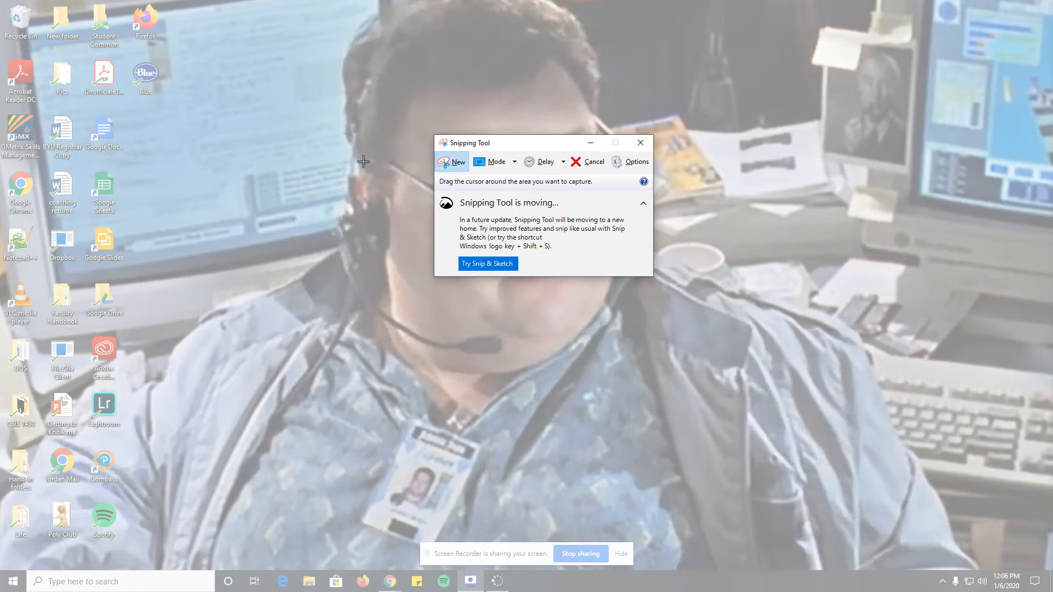
drag(284, 9, 635, 372)
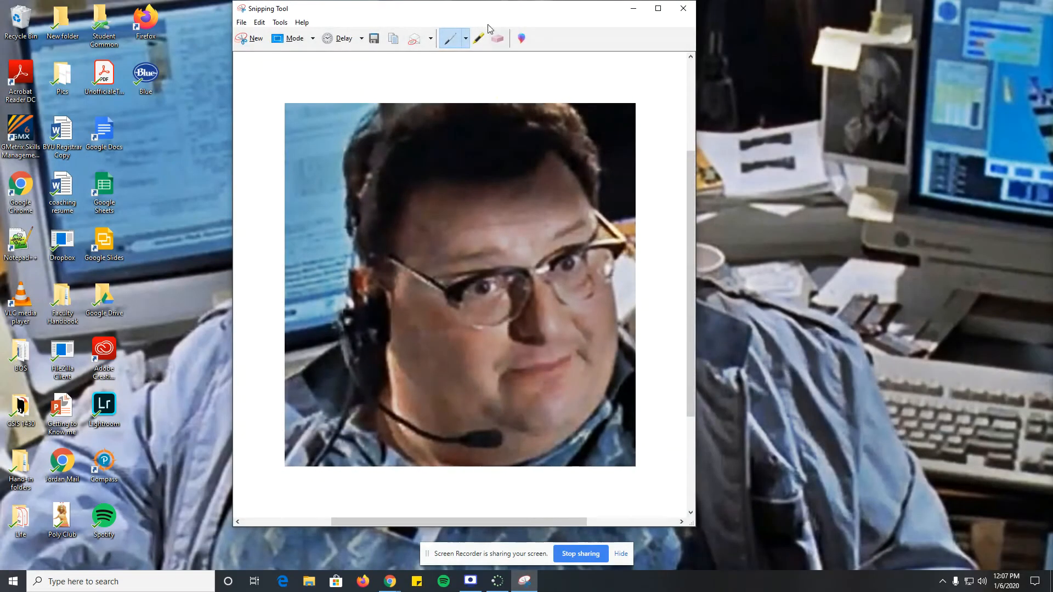
drag(488, 16, 540, 25)
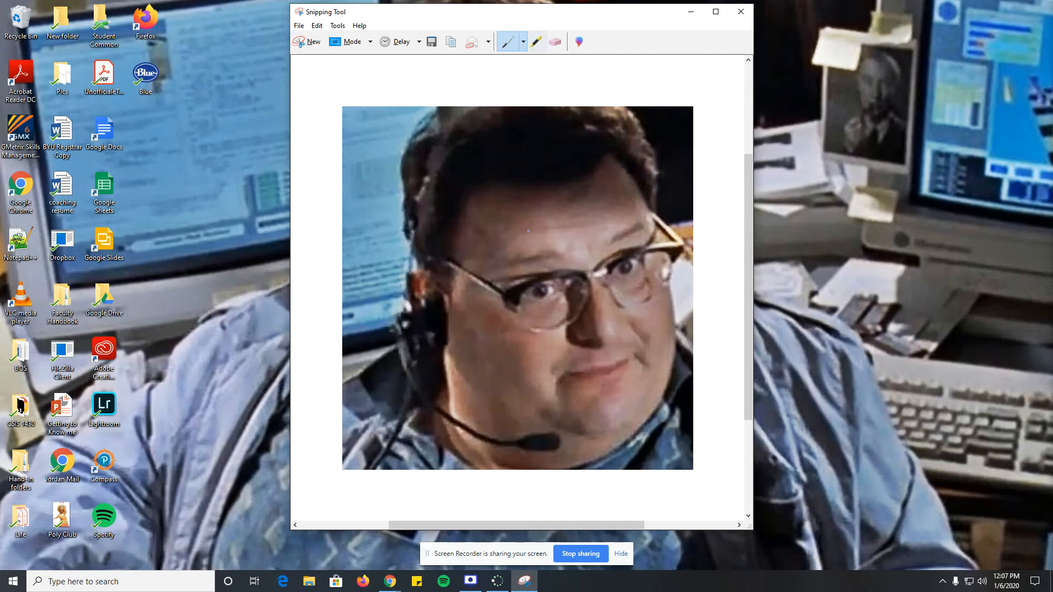
Draw freehand blue pen marks over both eyebrows and the mouth of the face in the snip.
drag(496, 263, 551, 252)
drag(609, 237, 654, 224)
mouse_move(607, 374)
mouse_down()
mouse_move(606, 384)
mouse_move(603, 365)
mouse_move(604, 390)
mouse_move(596, 375)
mouse_move(614, 390)
mouse_up()
Erase the pen marks from the mouth and both eyebrows in the snip.
click(555, 42)
click(613, 365)
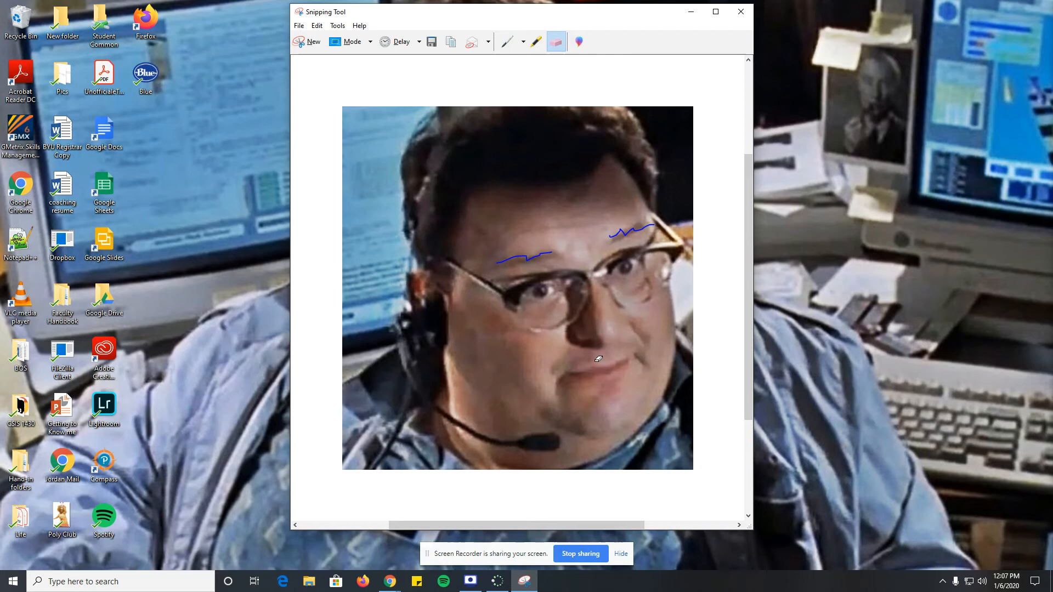
click(544, 253)
click(623, 238)
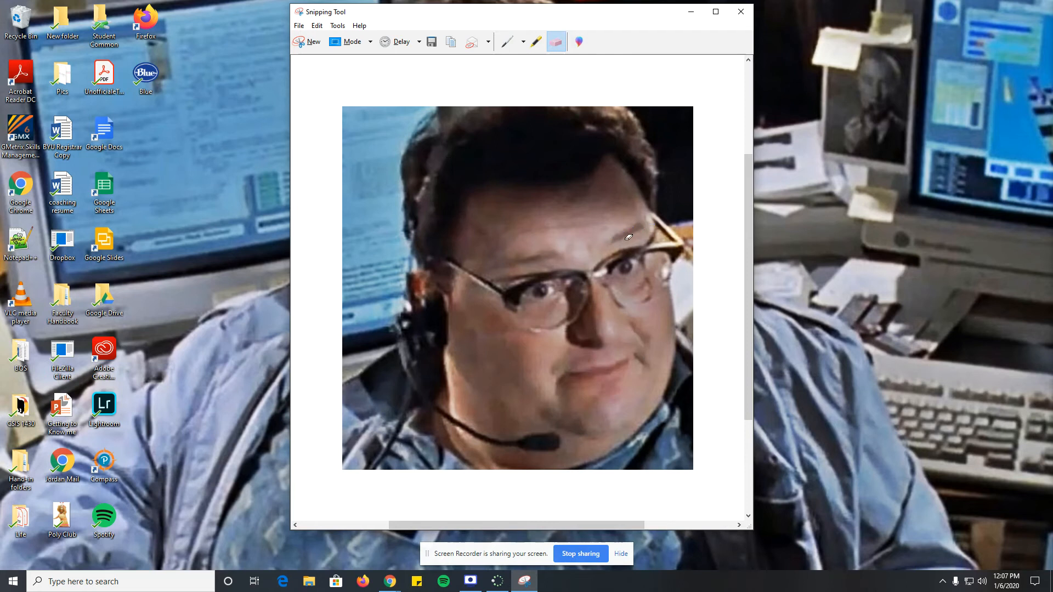
Start saving the snip as a file and choose the BOS > Excel folder on the H: network drive as its location.
click(299, 27)
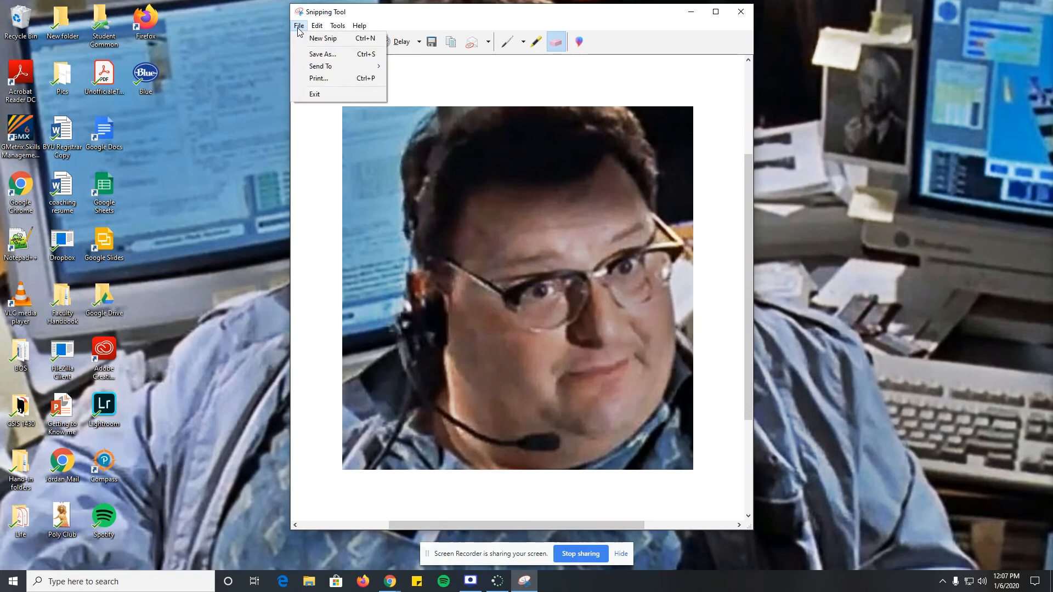
click(323, 54)
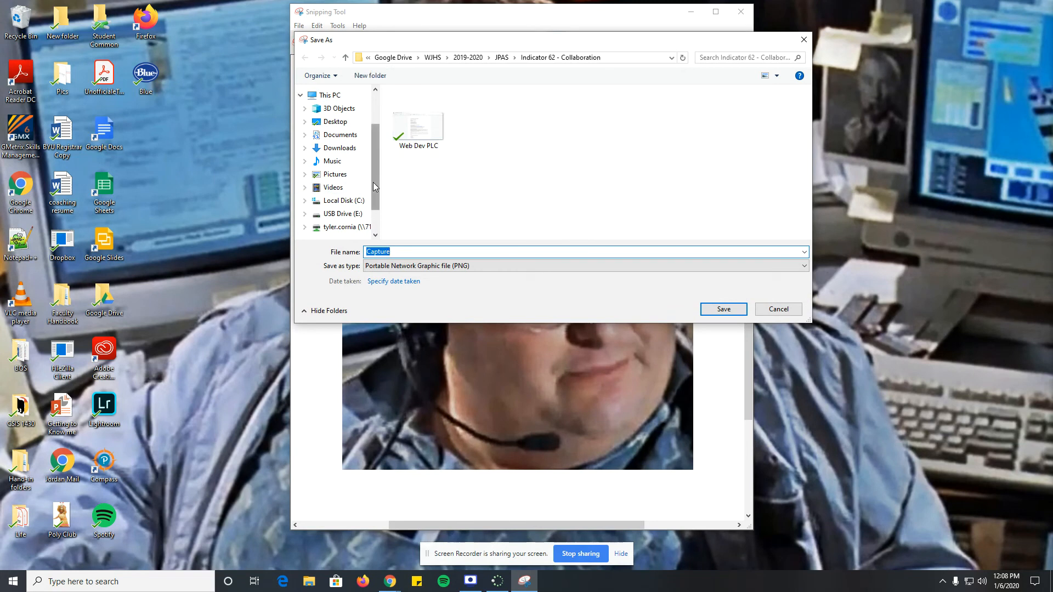
drag(374, 182, 376, 215)
scroll(329, 167, up, 3)
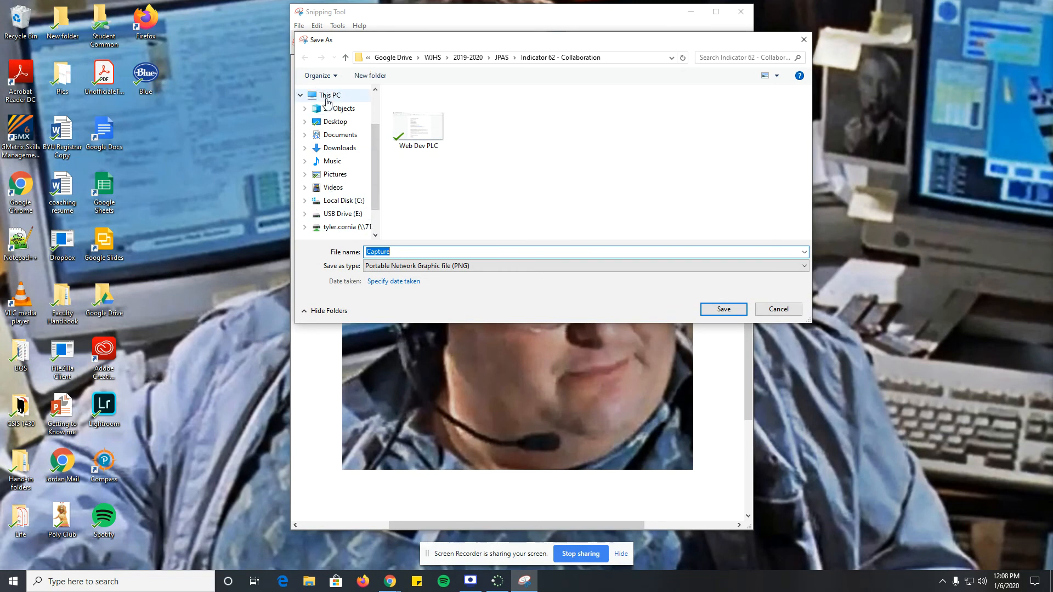
click(304, 96)
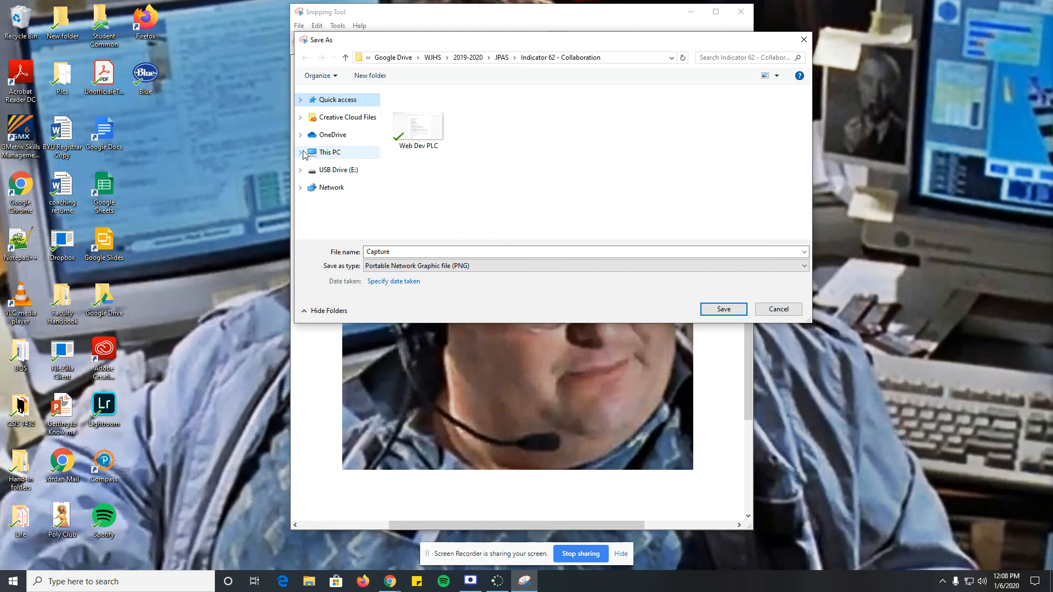
click(301, 153)
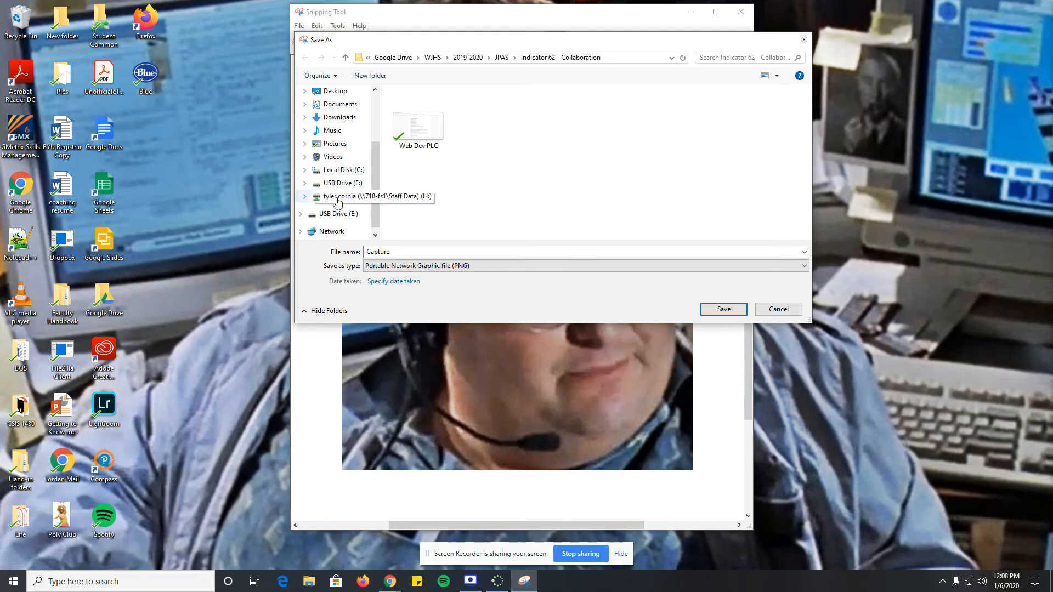
click(337, 199)
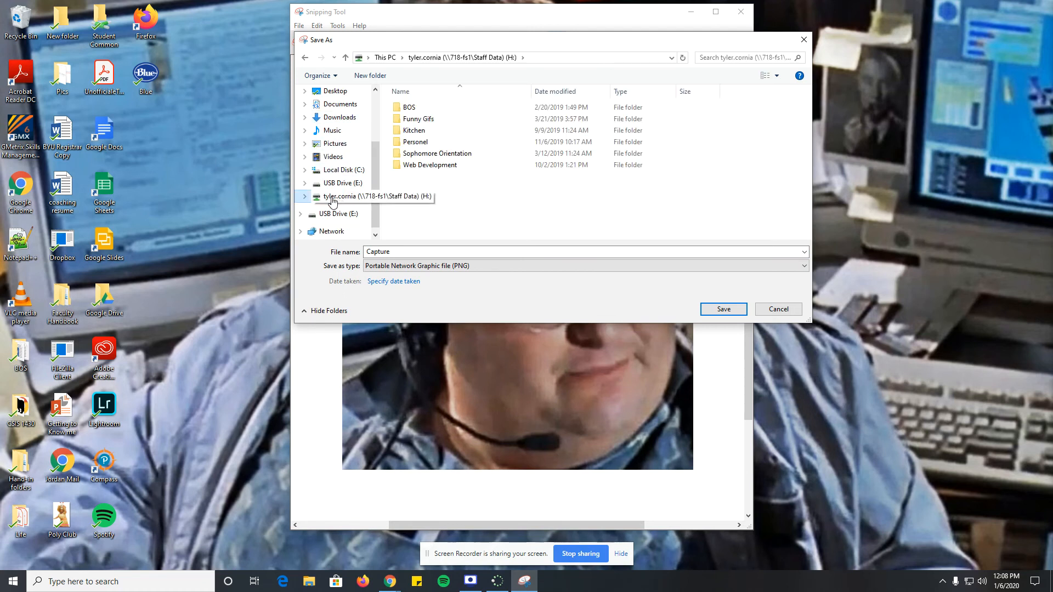
double_click(409, 107)
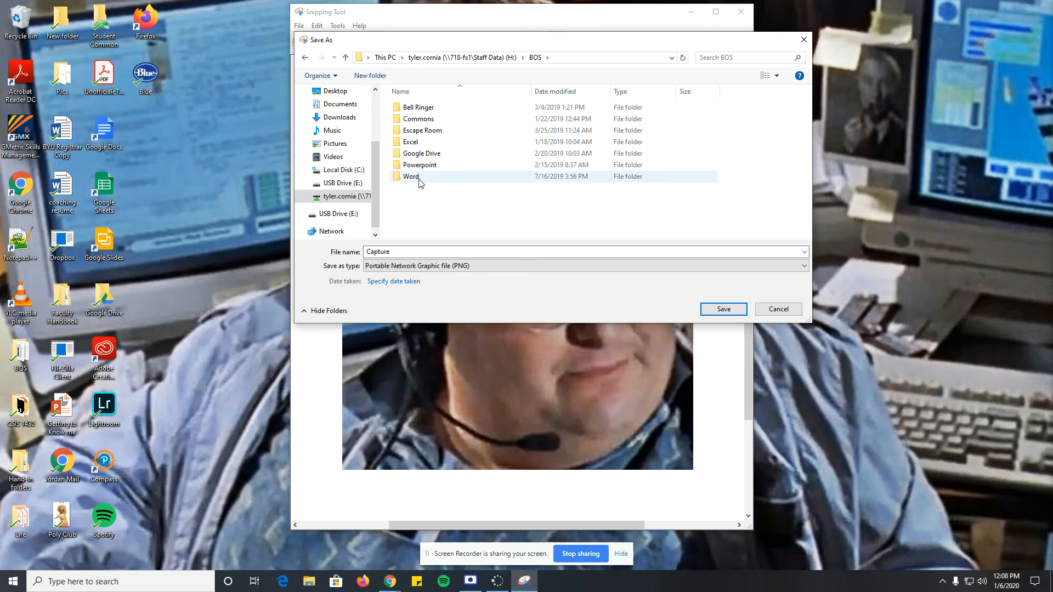
double_click(411, 144)
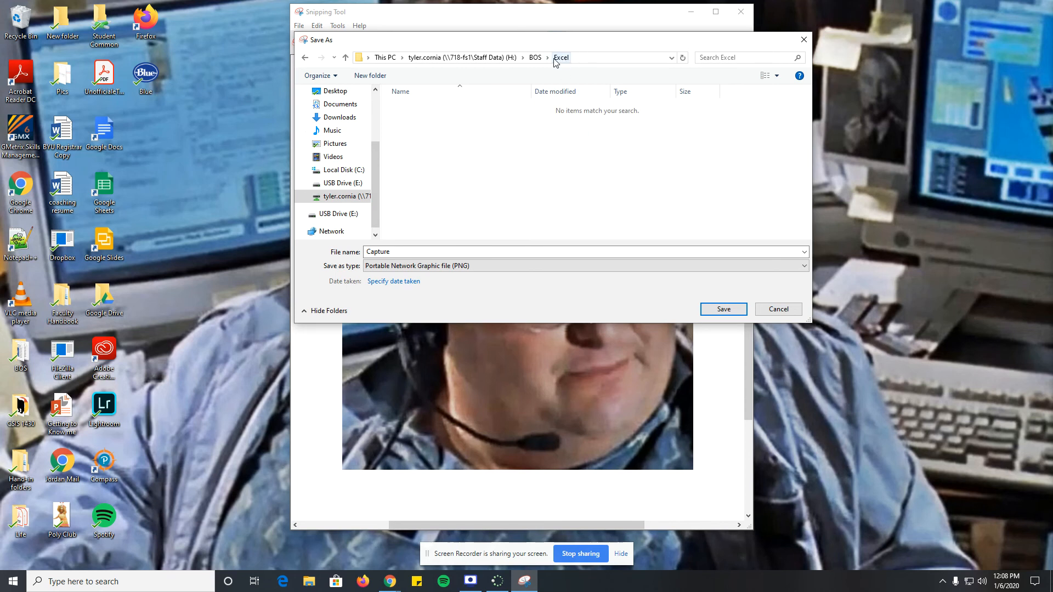
Name the snip Dennis Nedry and save it as a Portable Network Graphic file (PNG).
click(388, 252)
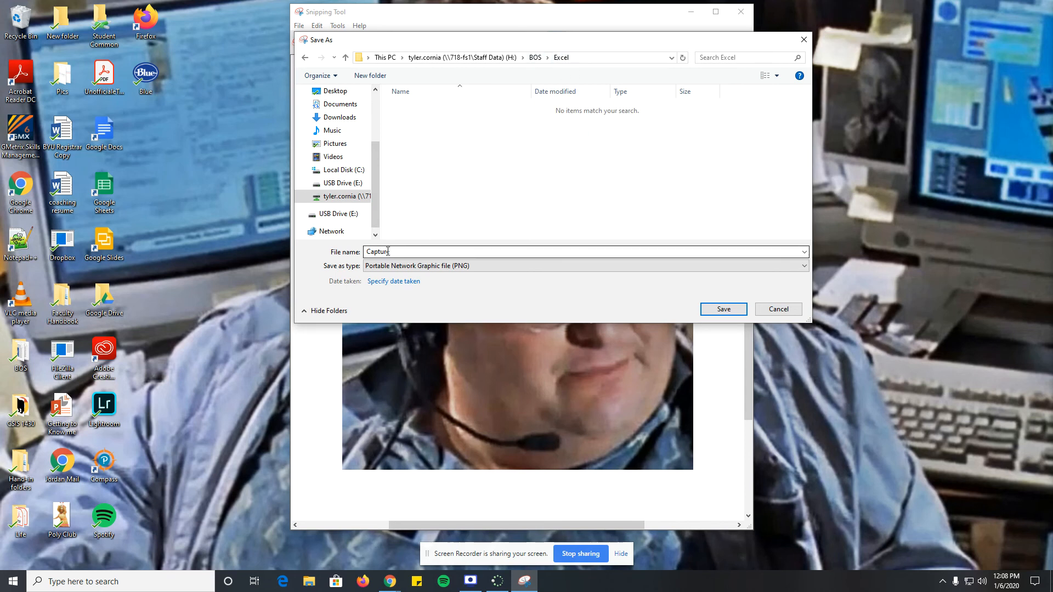
double_click(400, 251)
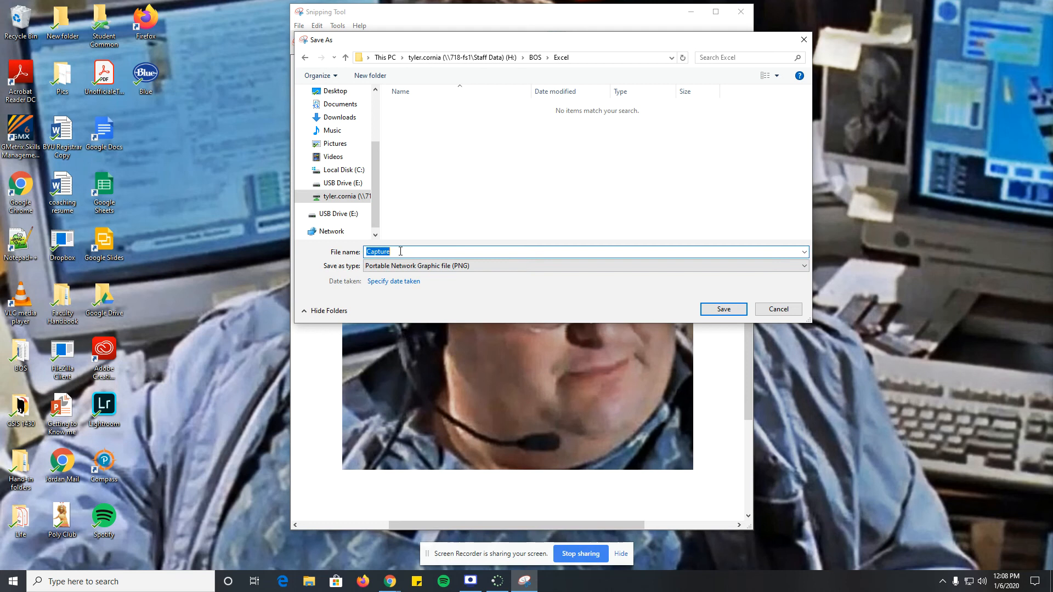
text(Dennis Nedry)
click(442, 266)
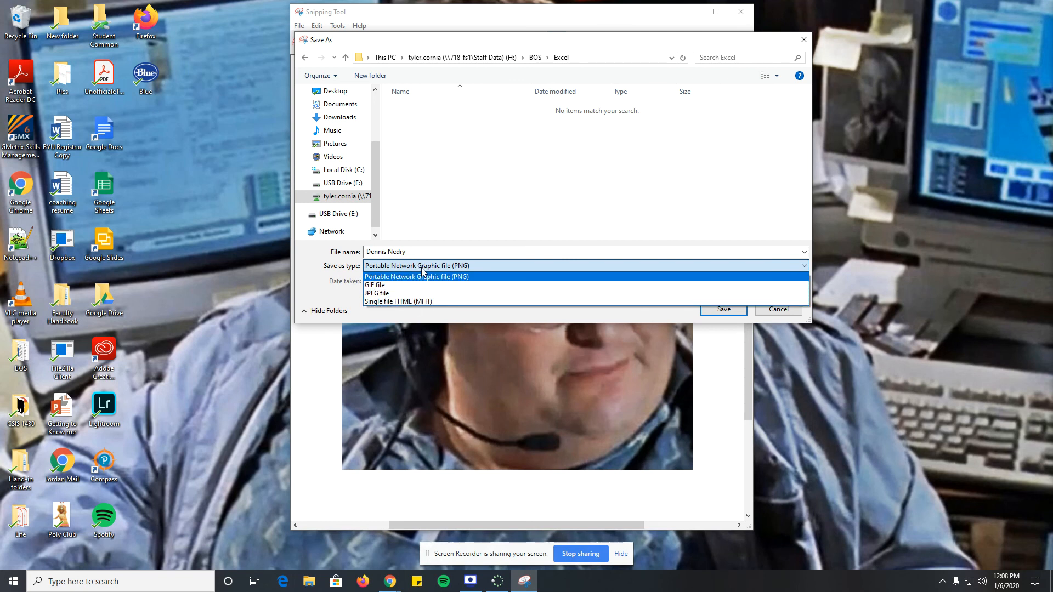
click(421, 268)
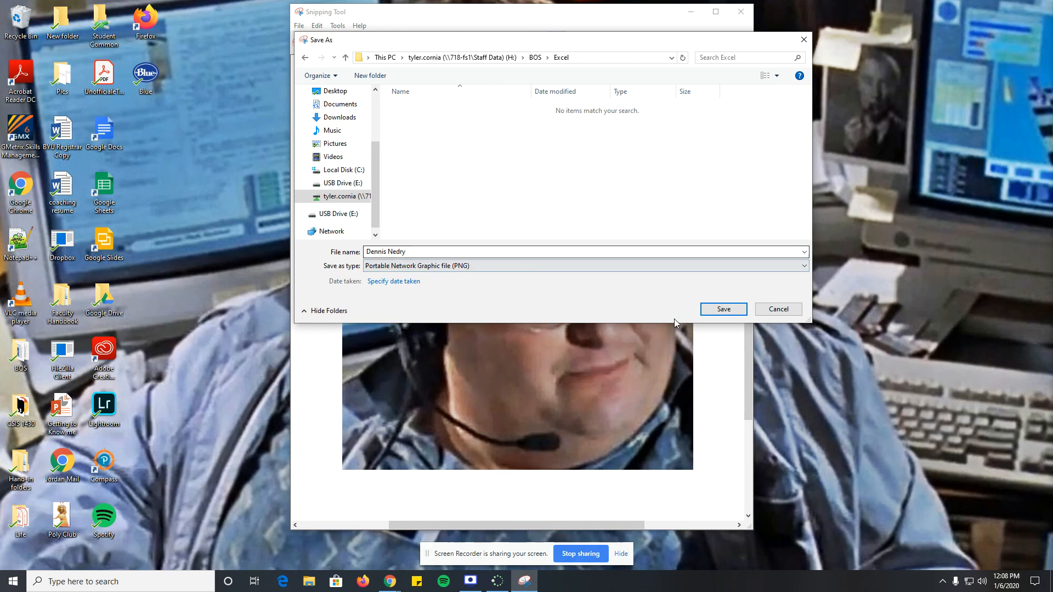
click(707, 311)
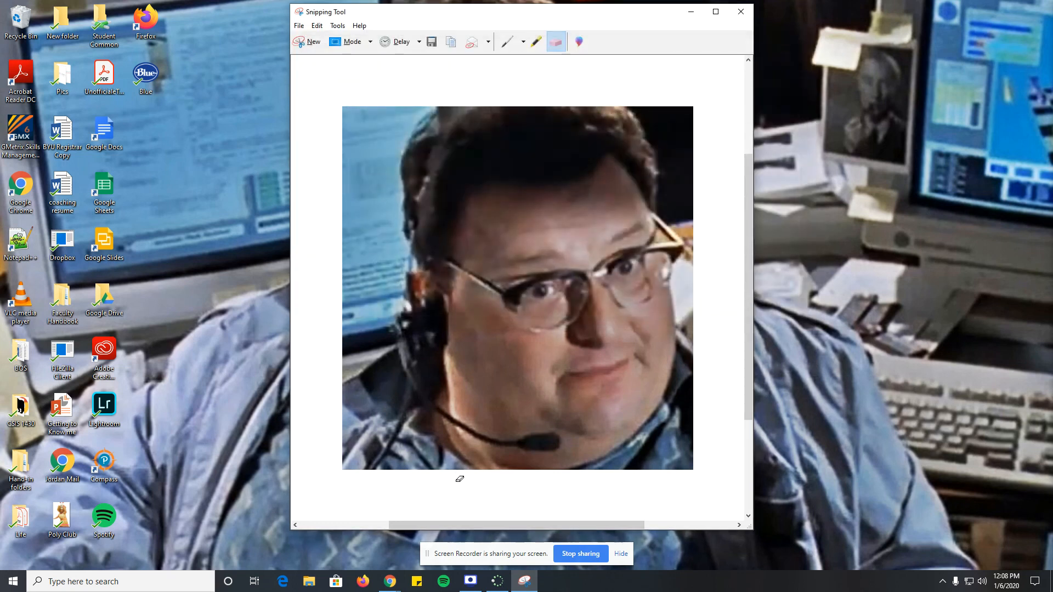
Close Snipping Tool and select the saved Dennis Nedry image in File Explorer, inside BOS > Excel on the H: network drive.
click(310, 583)
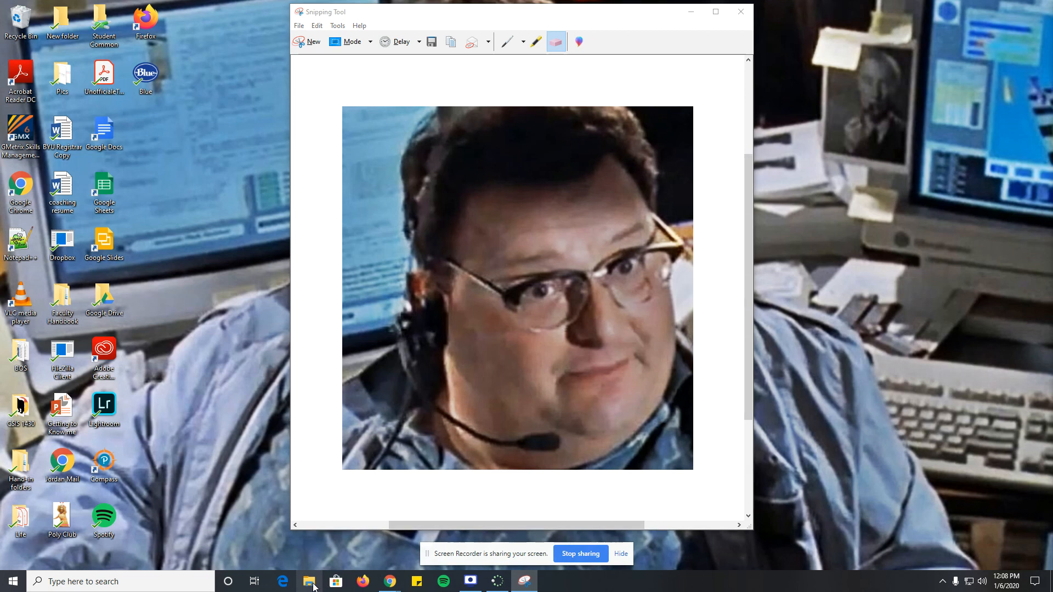
click(741, 11)
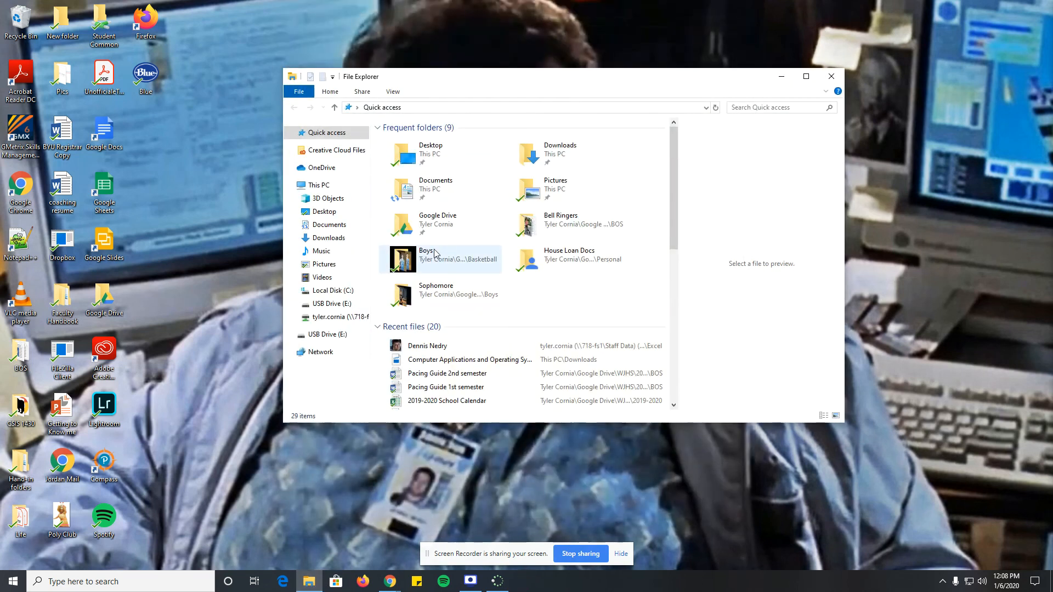
click(330, 318)
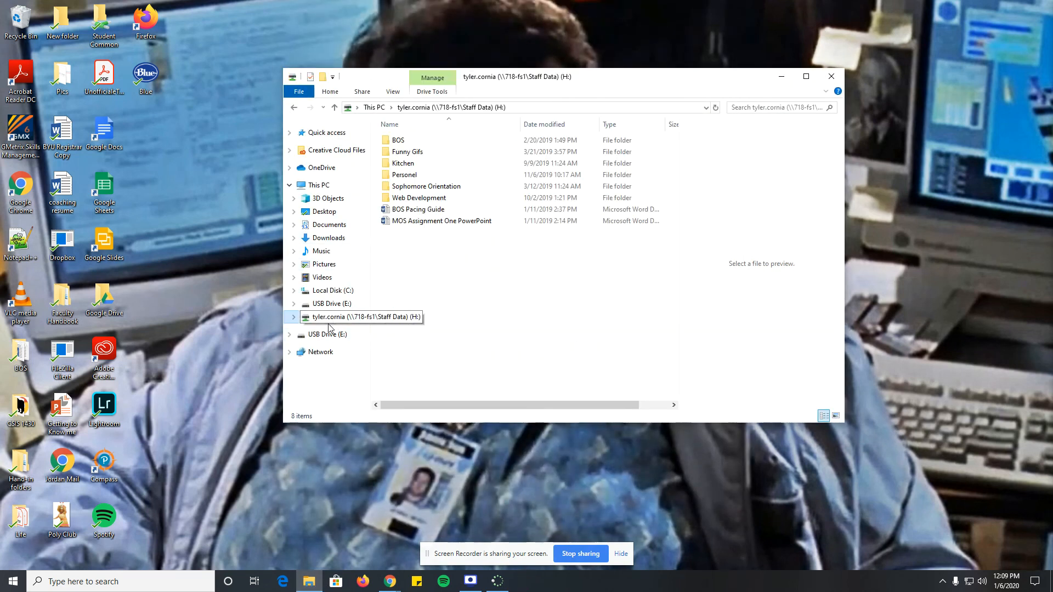
double_click(407, 143)
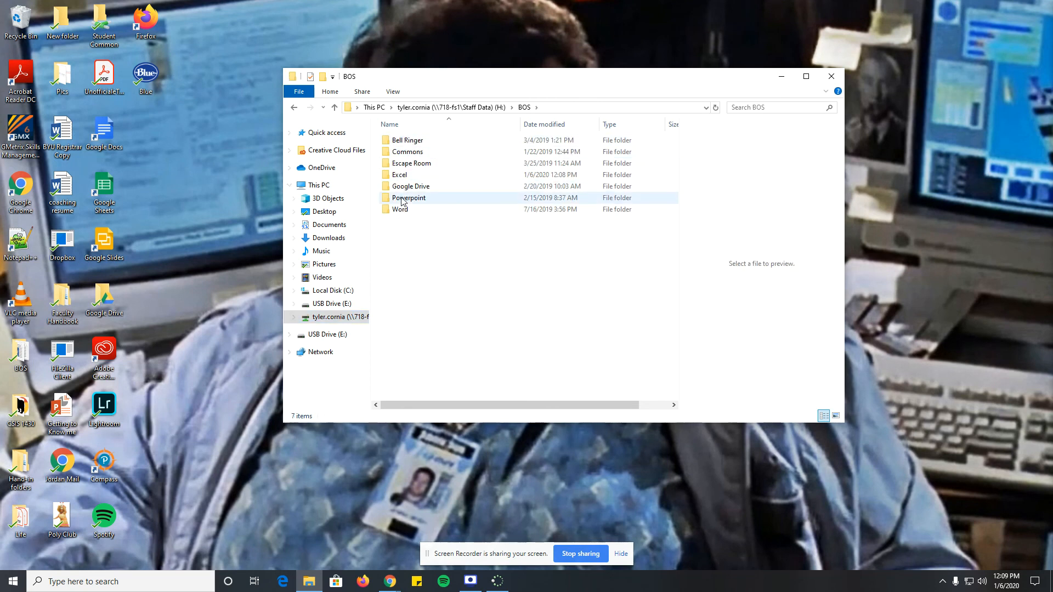
double_click(403, 174)
click(415, 142)
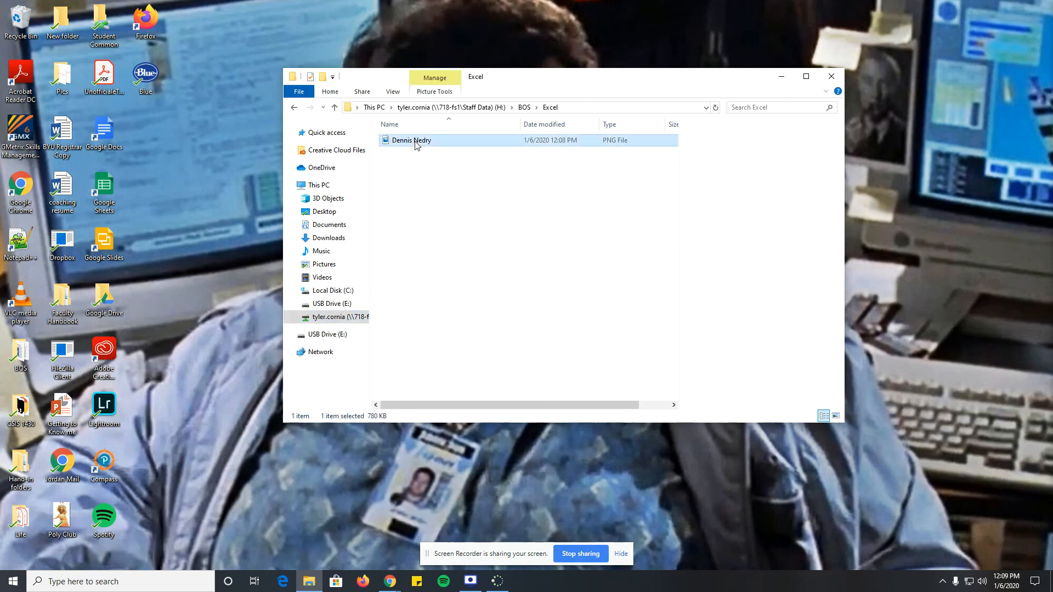